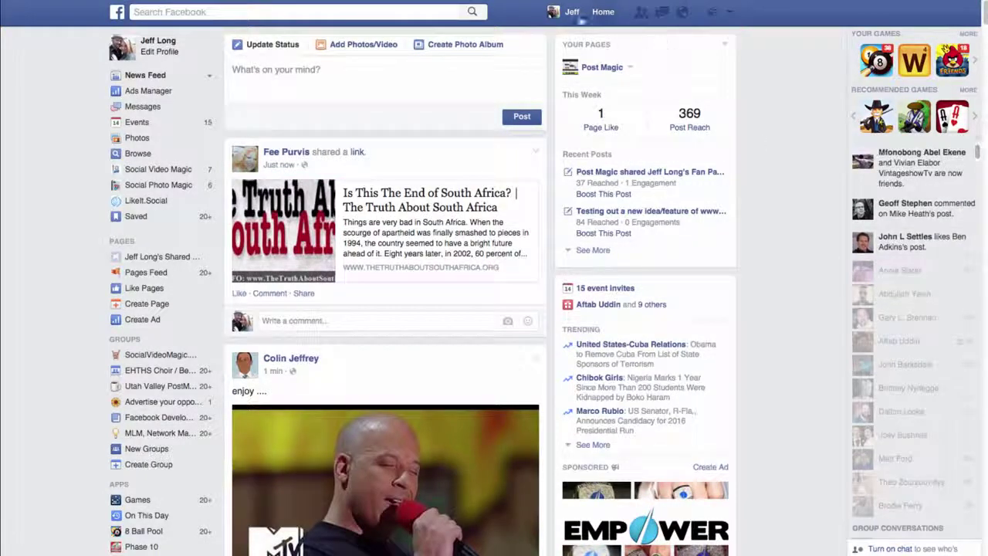
Open the shared-posts Page from Facebook's recent searches to view its newest video post
{"action": "left_click", "coordinate": [158, 14]}
{"action": "left_click", "coordinate": [187, 192]}
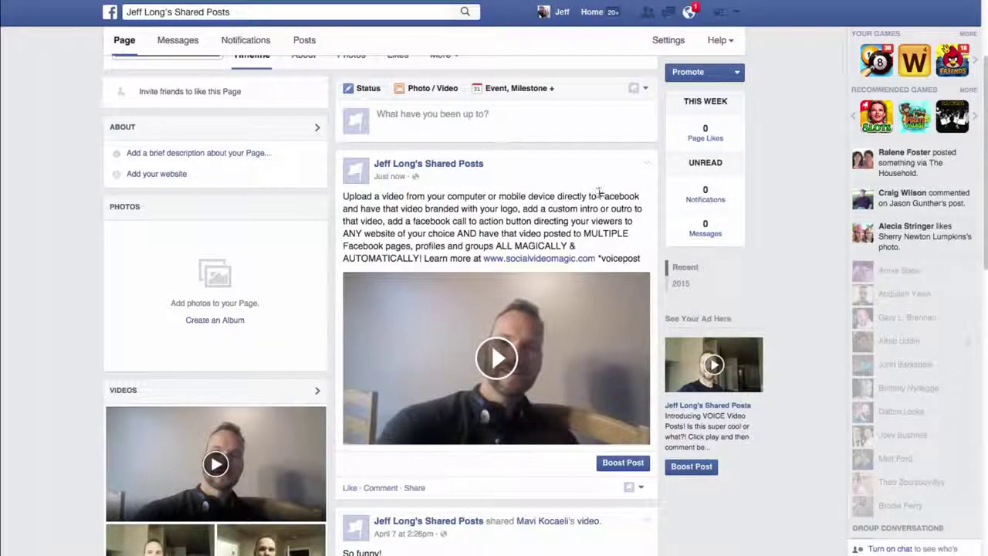
Highlight and then deselect the *voicepost tag in the post, and scroll back up the Page
{"action": "left_click_drag", "start_coordinate": [640, 259], "coordinate": [600, 260]}
{"action": "left_click", "coordinate": [612, 257]}
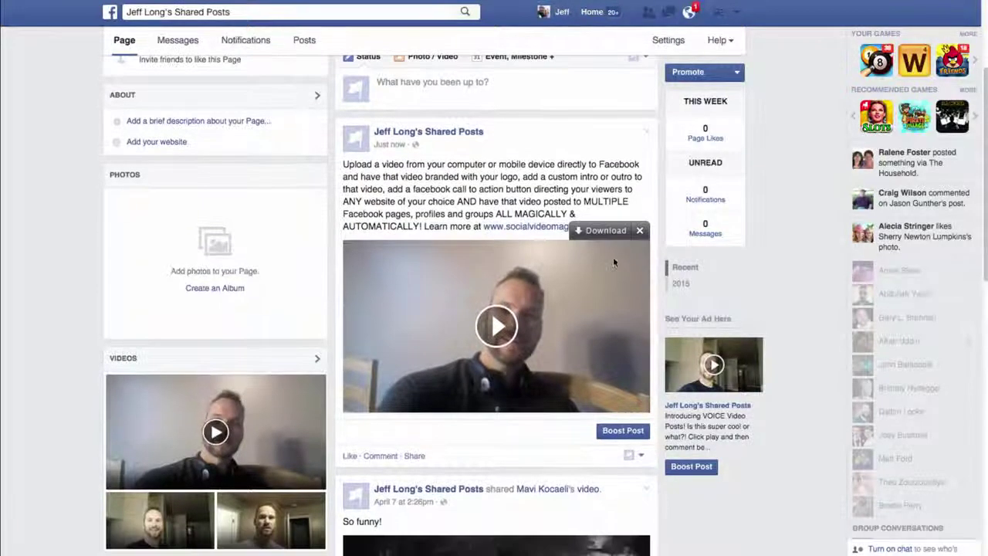
{"action": "scroll", "coordinate": [792, 456], "scroll_direction": "up", "scroll_amount": 1}
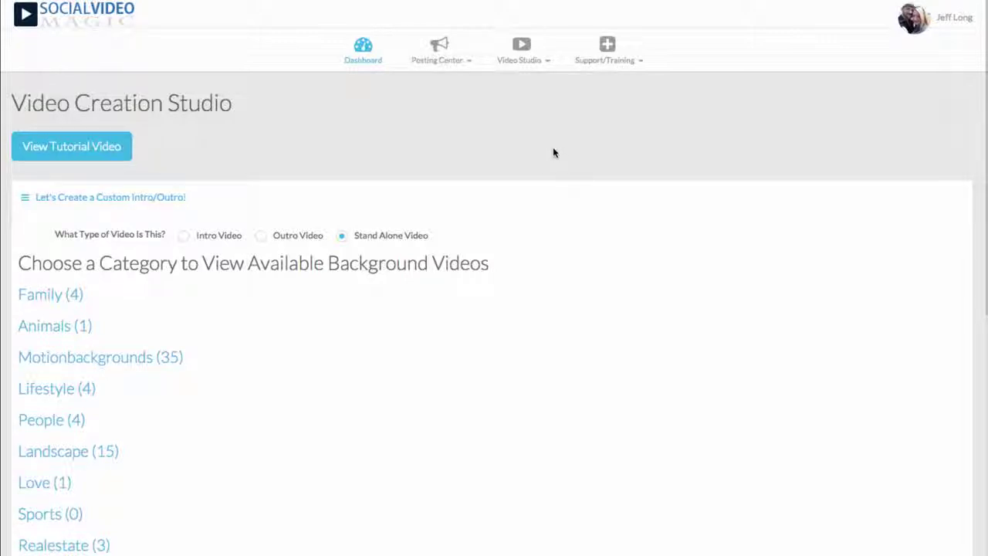
{"action": "left_click", "coordinate": [521, 62]}
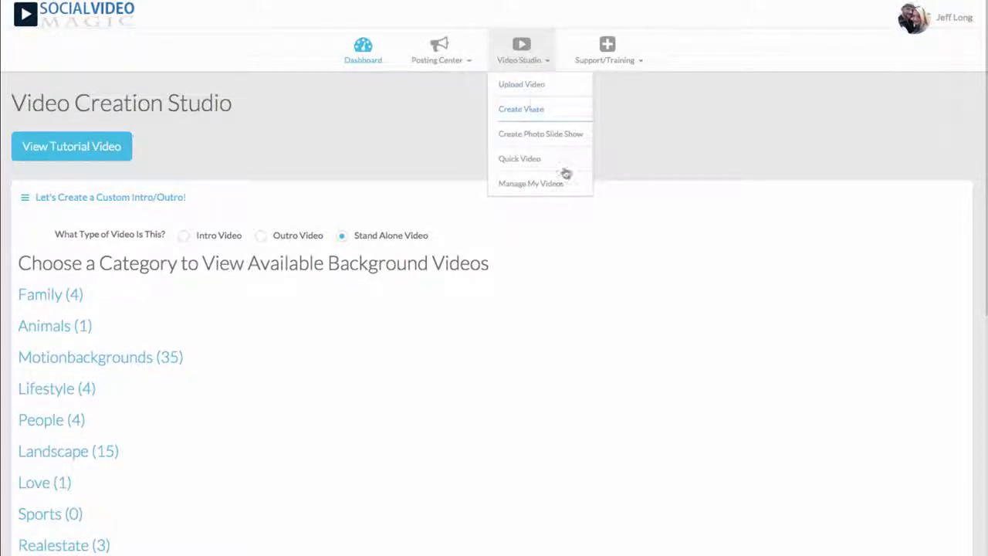
{"action": "left_click", "coordinate": [541, 84]}
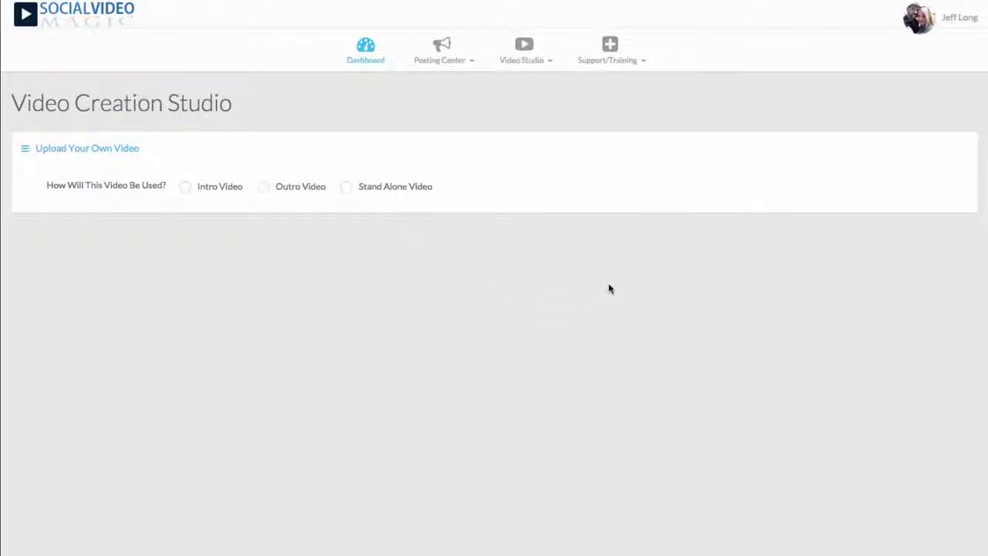
{"action": "left_click", "coordinate": [528, 54]}
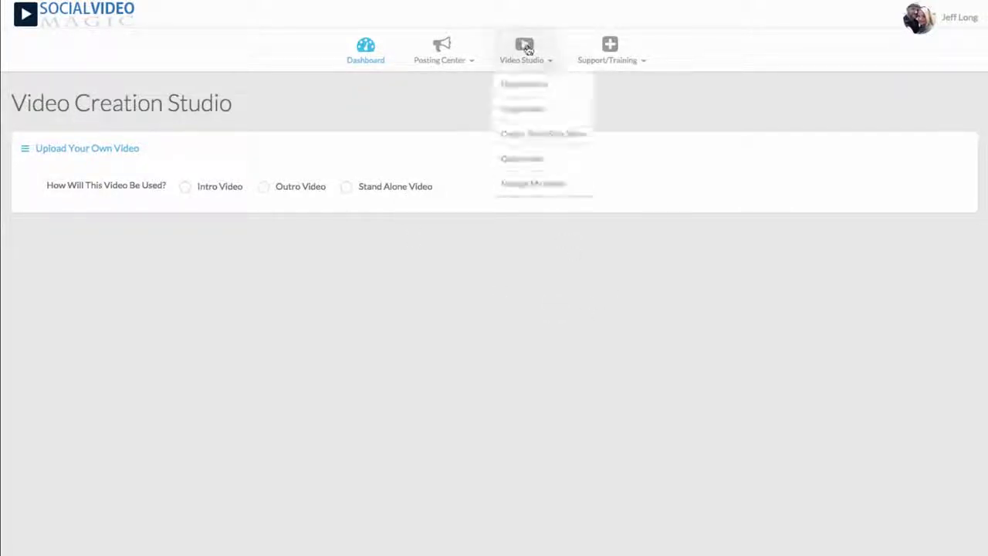
{"action": "left_click", "coordinate": [535, 111]}
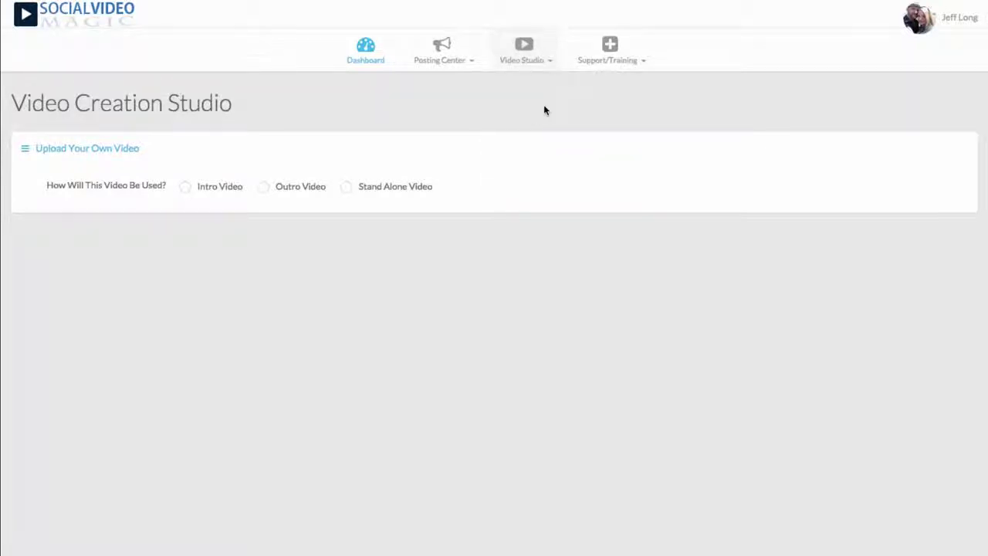
{"action": "scroll", "coordinate": [585, 319], "scroll_direction": "down", "scroll_amount": 3}
{"action": "scroll", "coordinate": [585, 319], "scroll_direction": "down", "scroll_amount": 1}
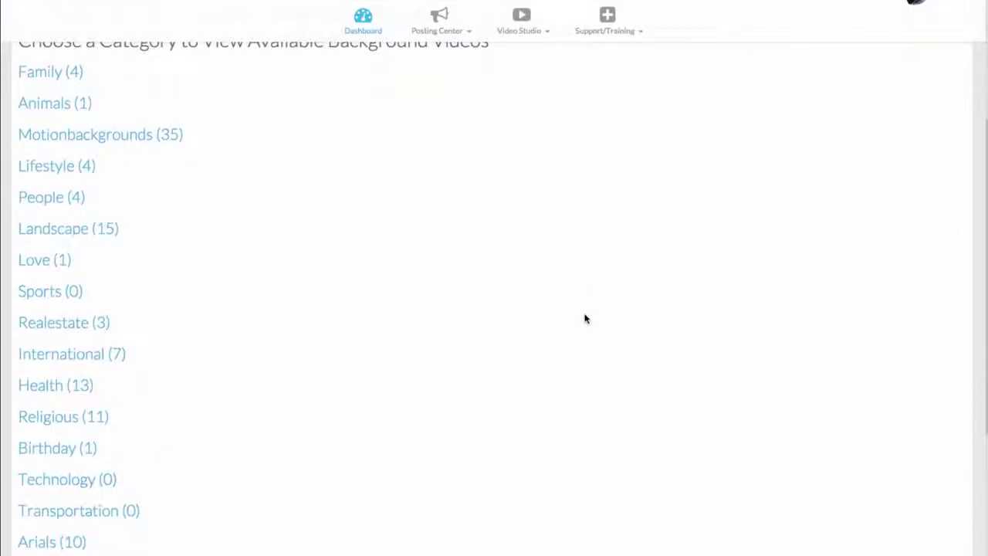
{"action": "scroll", "coordinate": [585, 318], "scroll_direction": "up", "scroll_amount": 3}
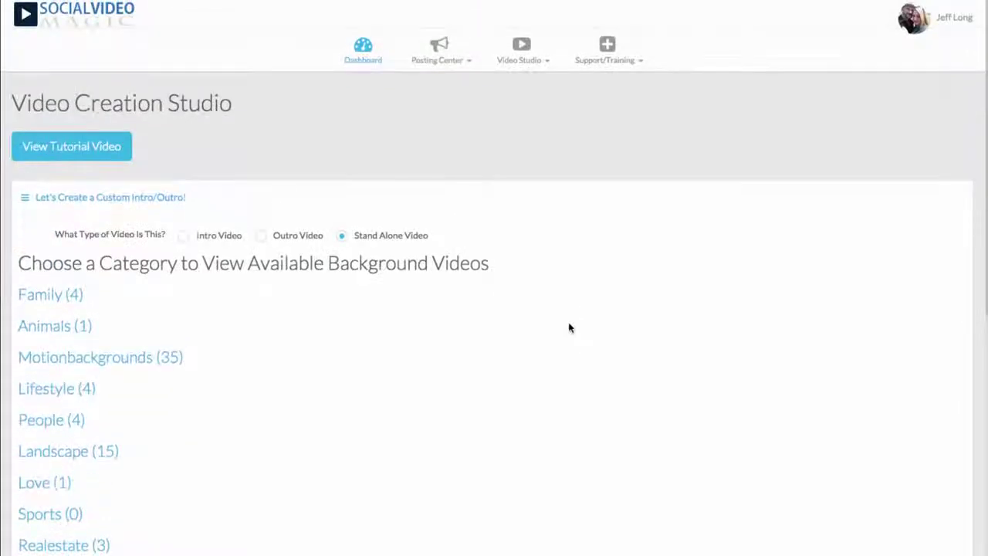
{"action": "scroll", "coordinate": [569, 328], "scroll_direction": "down", "scroll_amount": 2}
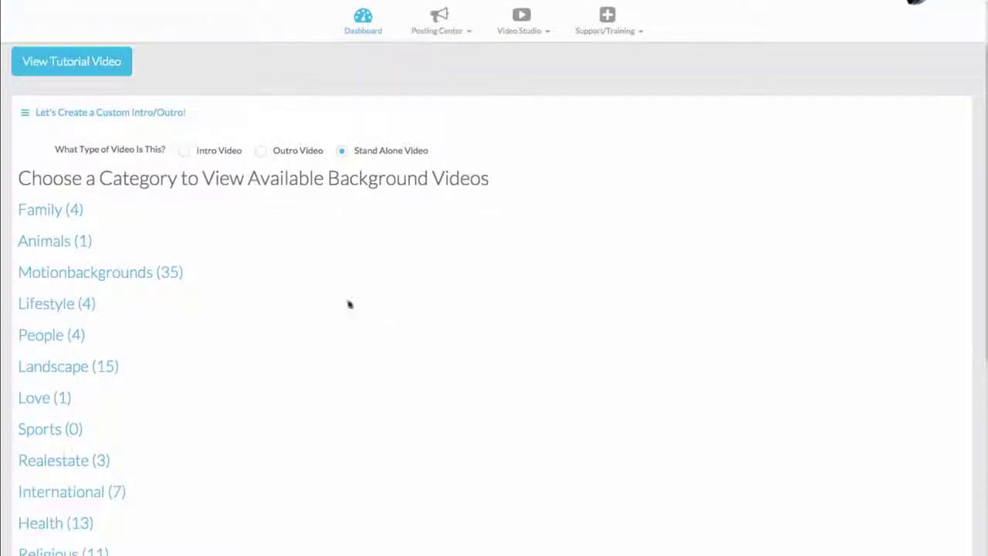
Show the Motionbackgrounds (35) thumbnails and browse the grid down to Customize This Video
{"action": "left_click", "coordinate": [88, 275]}
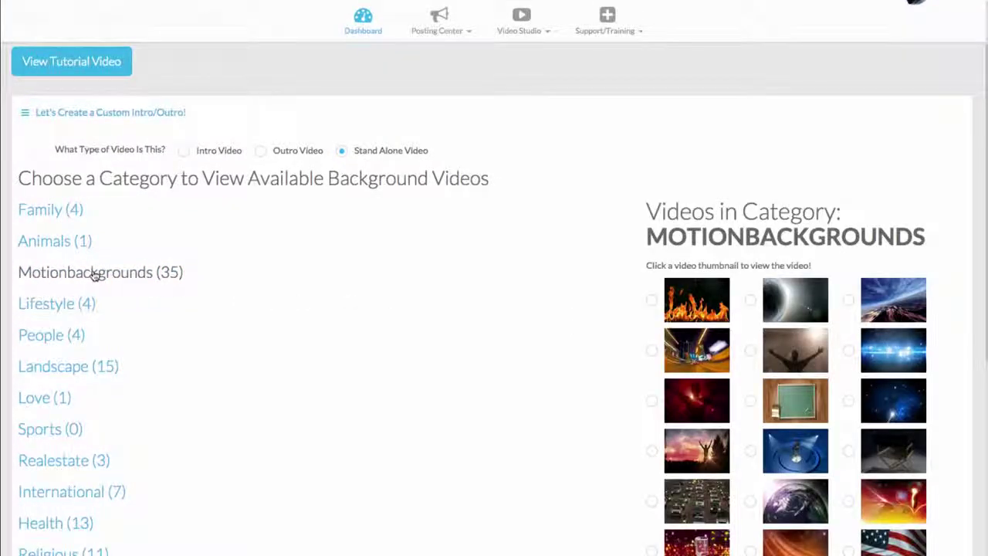
{"action": "scroll", "coordinate": [106, 273], "scroll_direction": "up", "scroll_amount": 2}
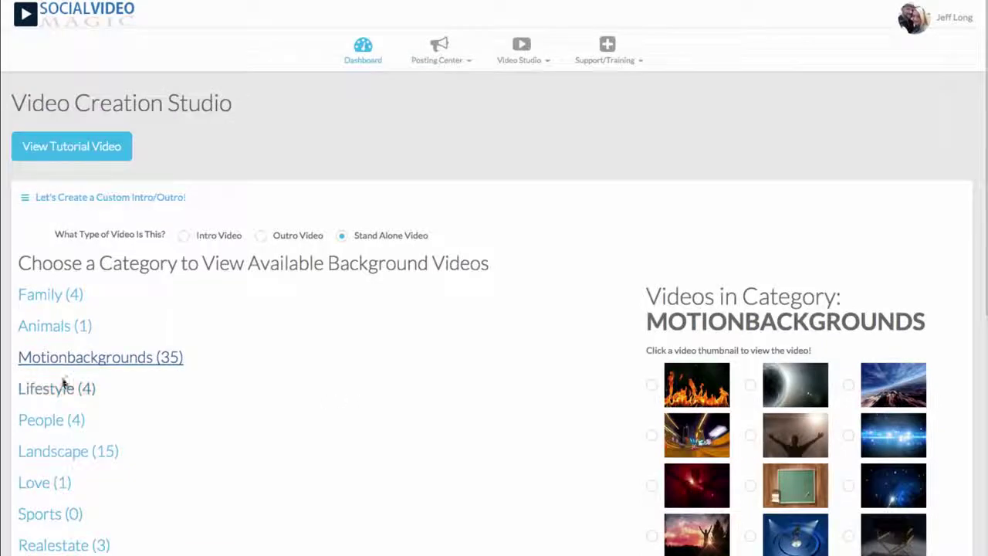
{"action": "scroll", "coordinate": [84, 348], "scroll_direction": "down", "scroll_amount": 5}
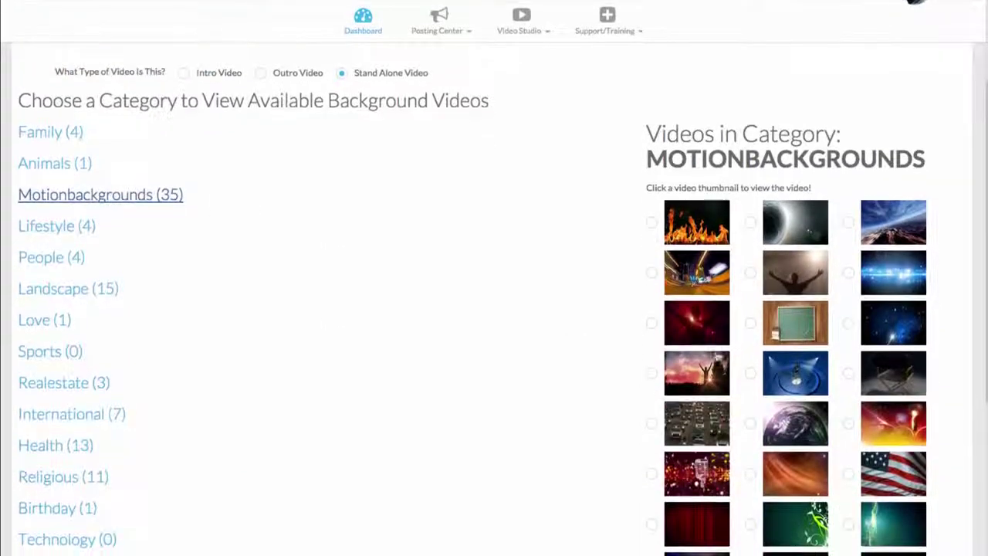
{"action": "scroll", "coordinate": [739, 448], "scroll_direction": "down", "scroll_amount": 5}
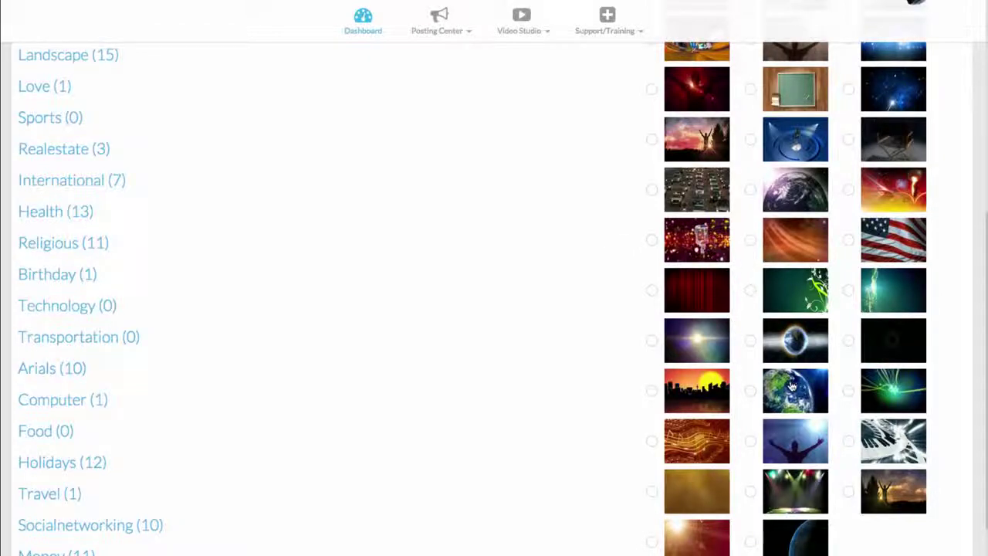
{"action": "scroll", "coordinate": [815, 374], "scroll_direction": "up", "scroll_amount": 10}
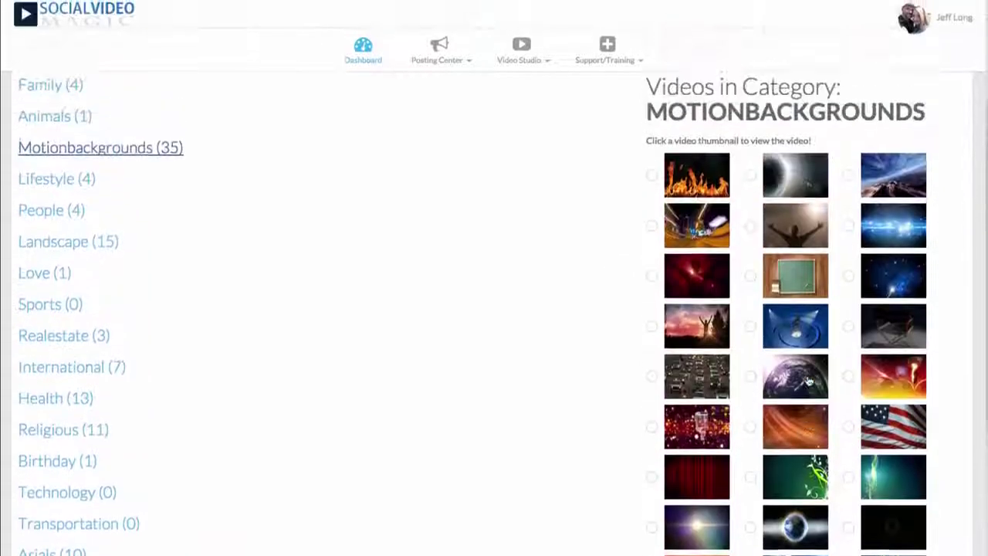
{"action": "scroll", "coordinate": [816, 373], "scroll_direction": "down", "scroll_amount": 3}
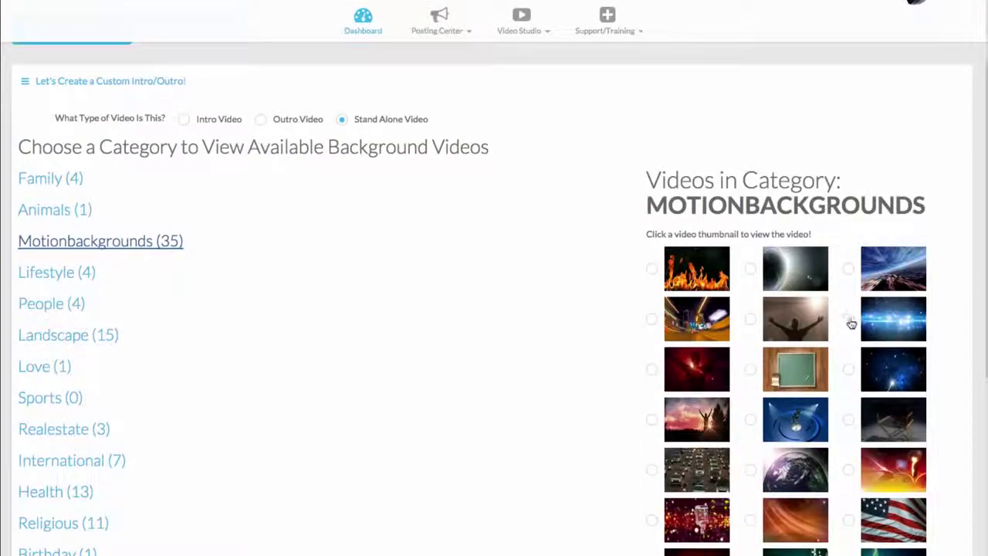
{"action": "scroll", "coordinate": [849, 319], "scroll_direction": "down", "scroll_amount": 10}
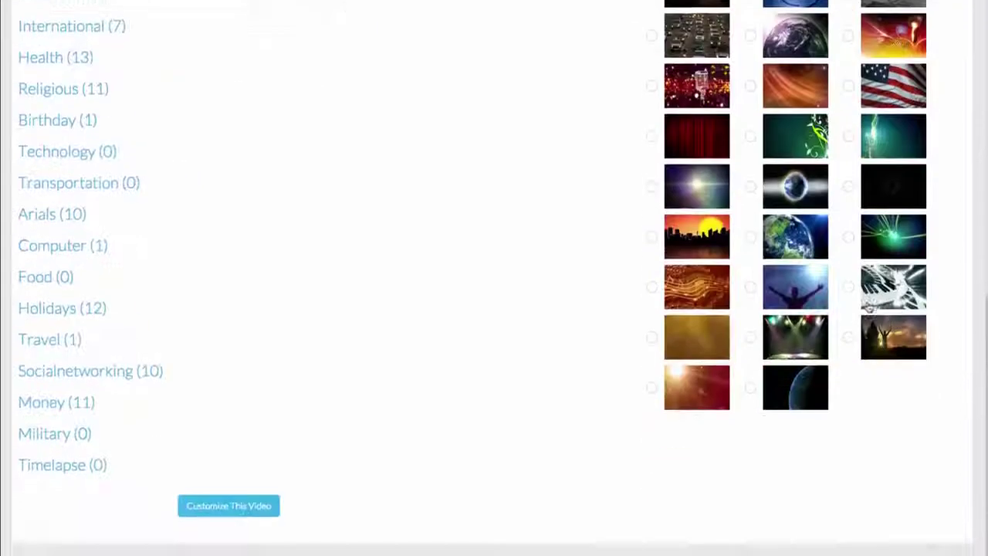
Customize the chosen background: clear both sample lines and enter the headline 'This is an Awesome Product!'
{"action": "left_click", "coordinate": [227, 549]}
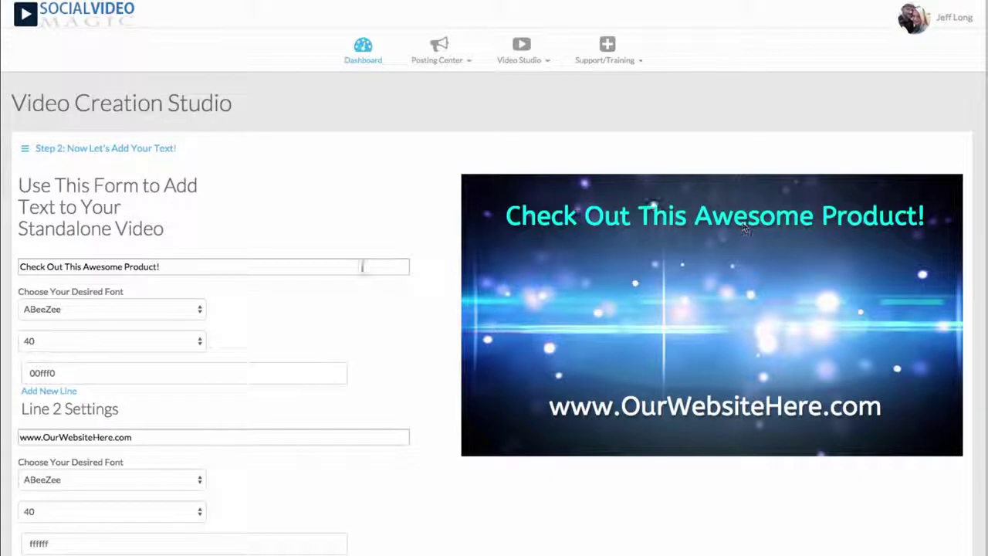
{"action": "left_click", "coordinate": [203, 266]}
{"action": "left_click_drag", "start_coordinate": [204, 266], "coordinate": [16, 267]}
{"action": "key", "text": "BackSpace"}
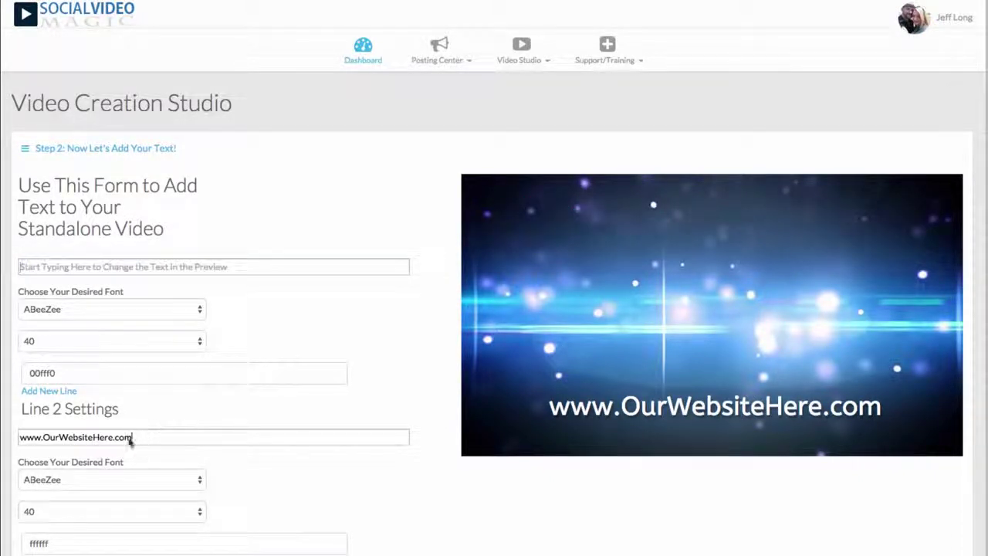
{"action": "left_click_drag", "start_coordinate": [132, 436], "coordinate": [14, 437]}
{"action": "key", "text": "BackSpace"}
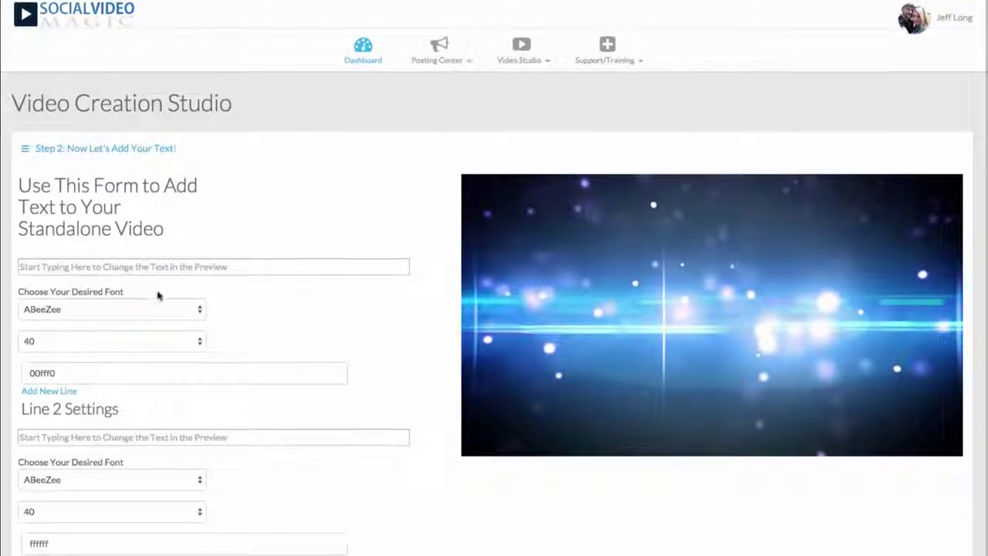
{"action": "left_click", "coordinate": [184, 266]}
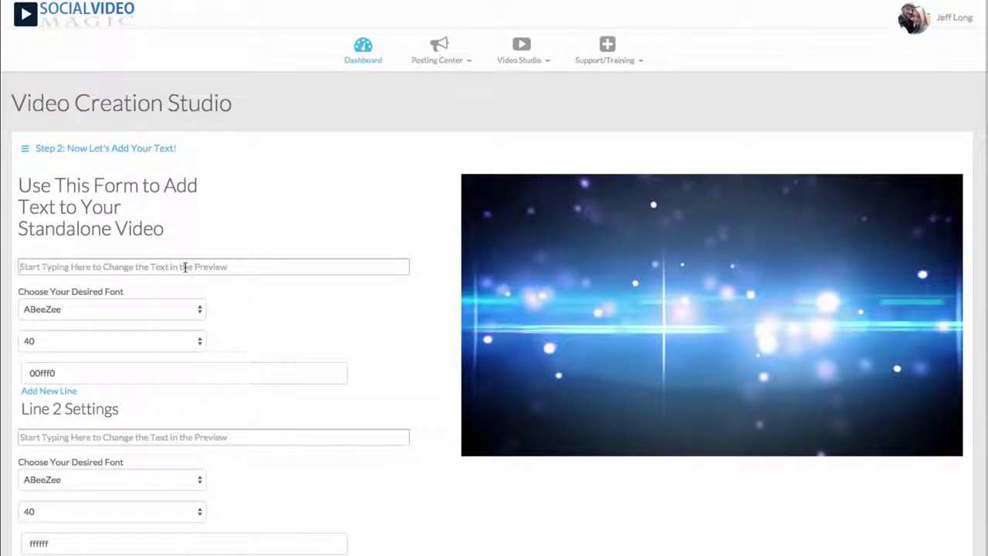
{"action": "type", "text": "This"}
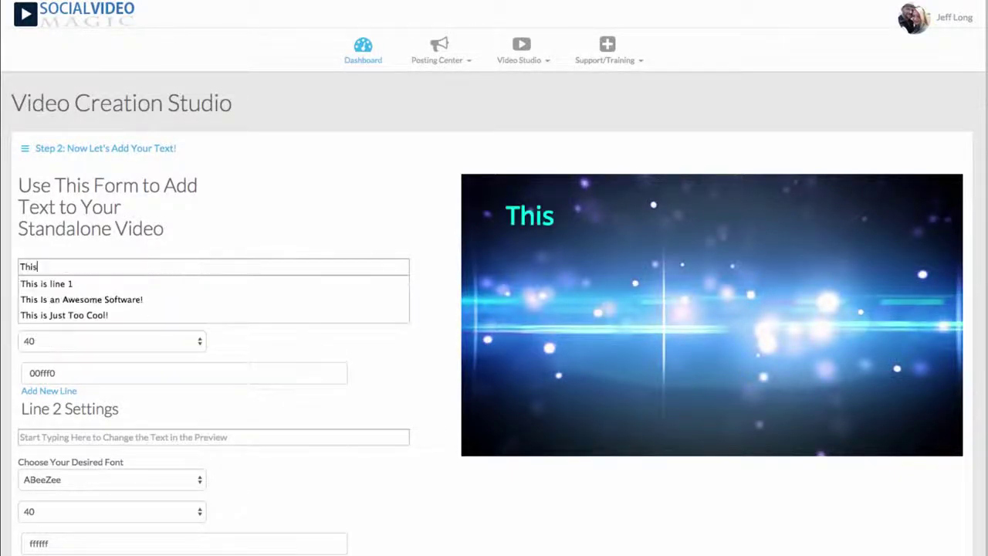
{"action": "type", "text": " is an Awesome Product!"}
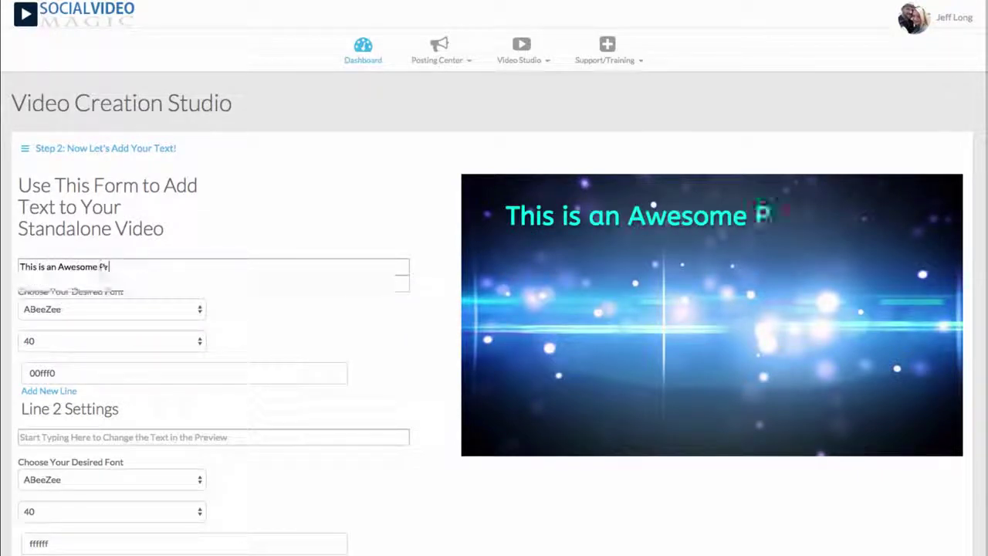
Set the headline font to ABeeZee and its colour to white (ffffff)
{"action": "left_click", "coordinate": [124, 309]}
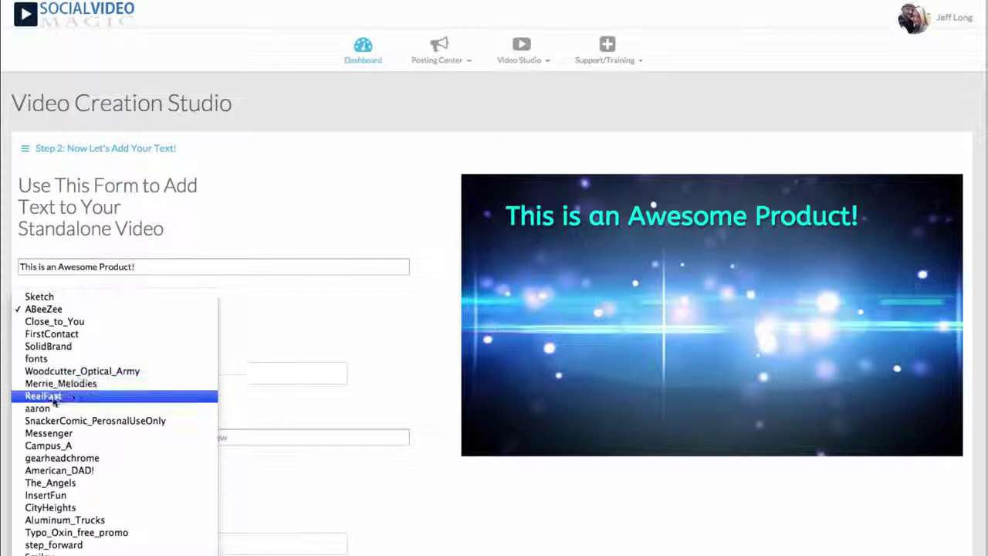
{"action": "left_click", "coordinate": [69, 395]}
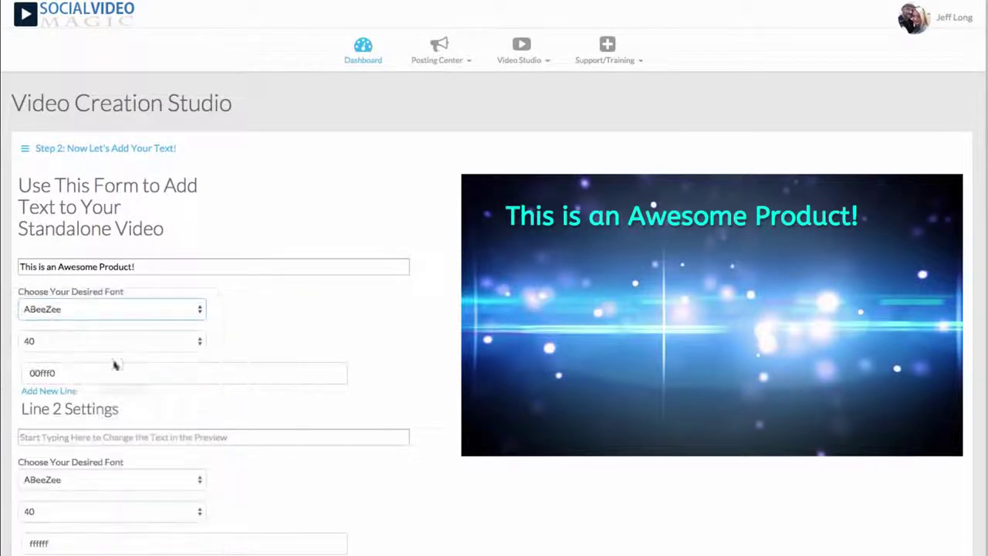
{"action": "left_click", "coordinate": [94, 310]}
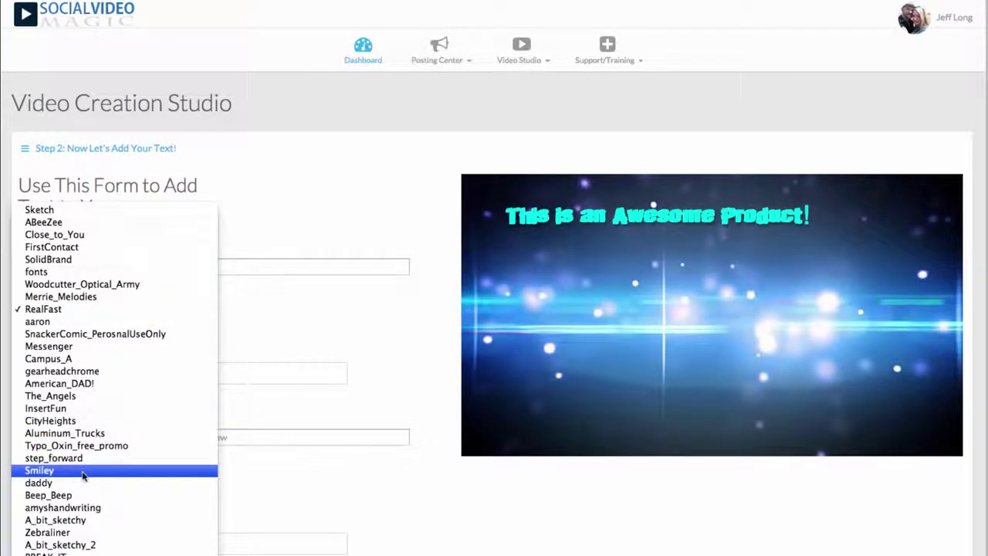
{"action": "left_click", "coordinate": [68, 222]}
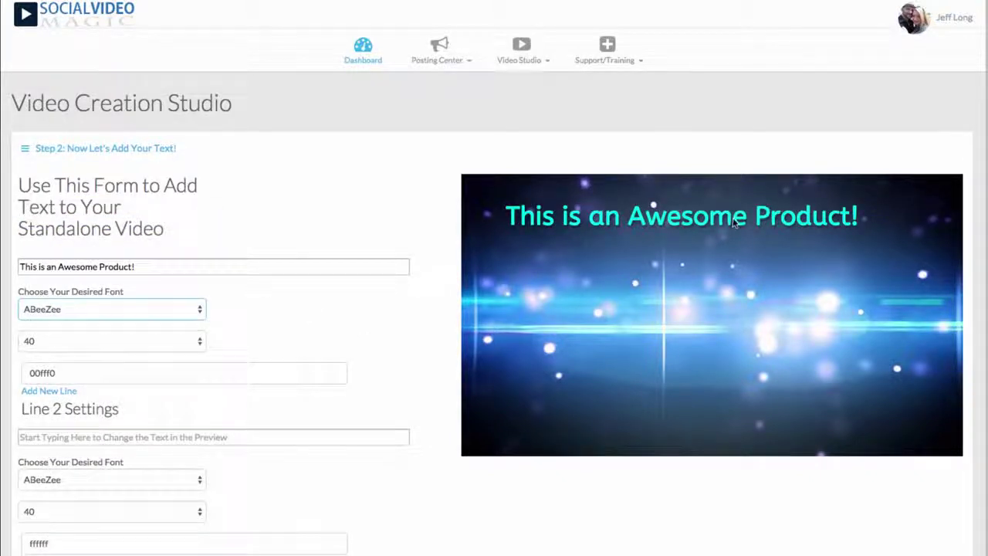
{"action": "left_click", "coordinate": [90, 367]}
{"action": "left_click", "coordinate": [24, 388]}
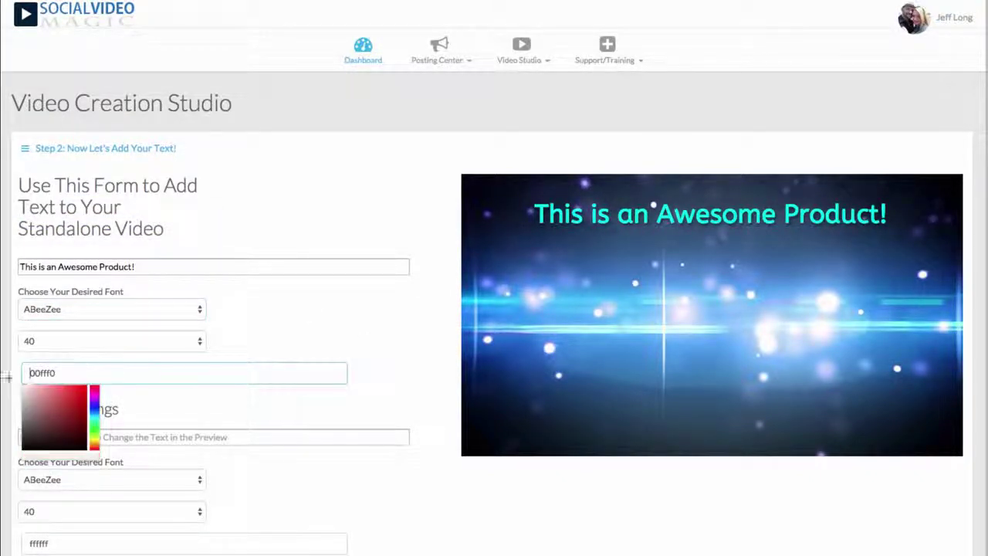
{"action": "left_click", "coordinate": [346, 404]}
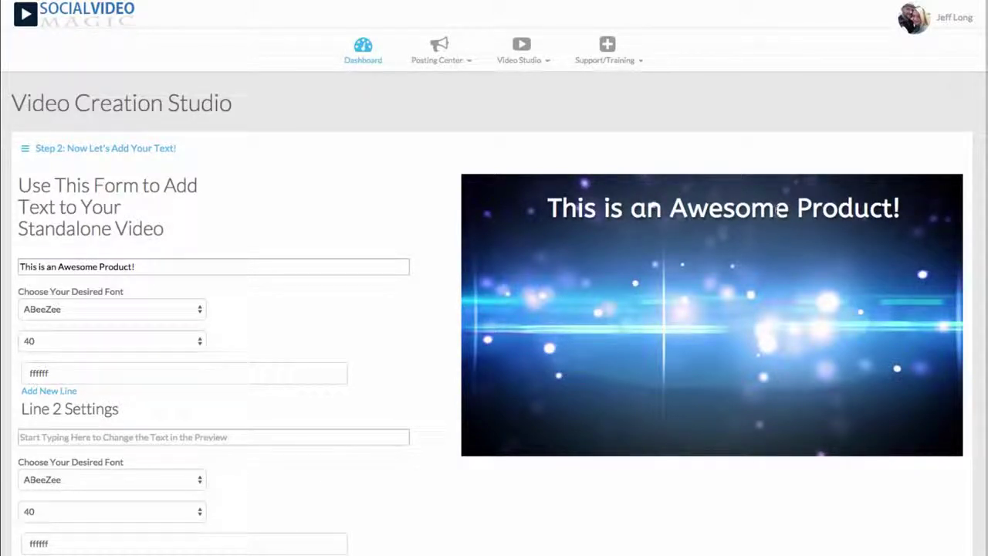
{"action": "scroll", "coordinate": [412, 210], "scroll_direction": "down", "scroll_amount": 1}
{"action": "left_click", "coordinate": [94, 407]}
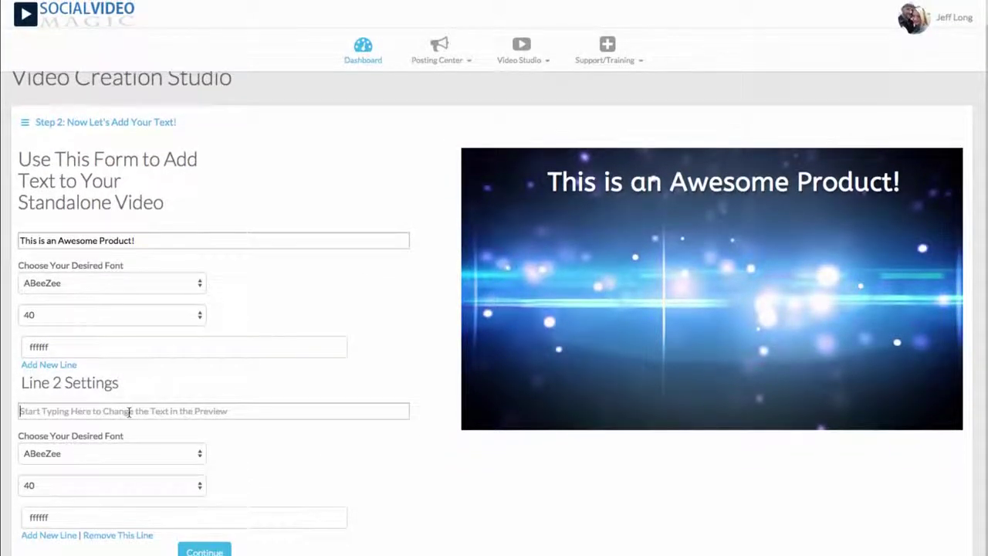
{"action": "type", "text": "www."}
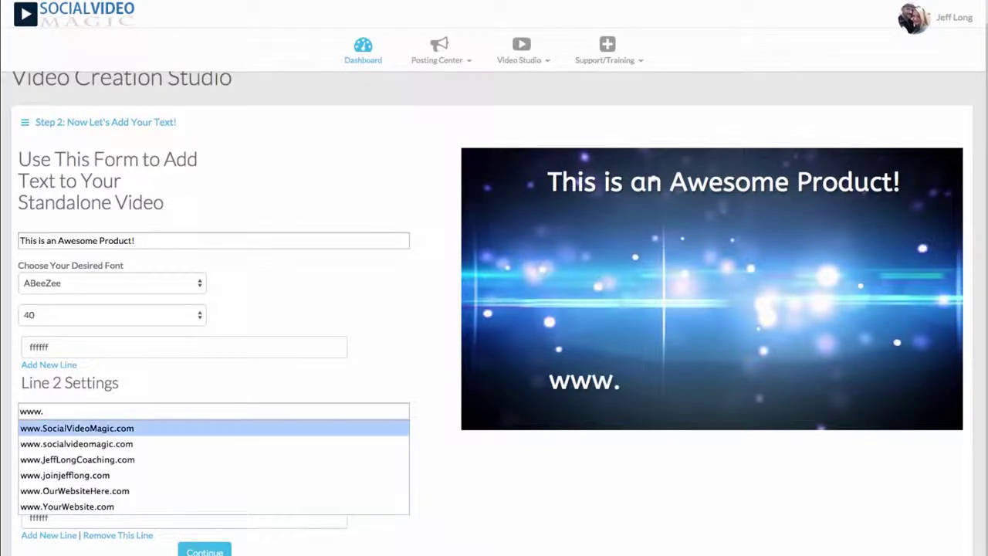
{"action": "left_click", "coordinate": [100, 429]}
{"action": "left_click", "coordinate": [651, 489]}
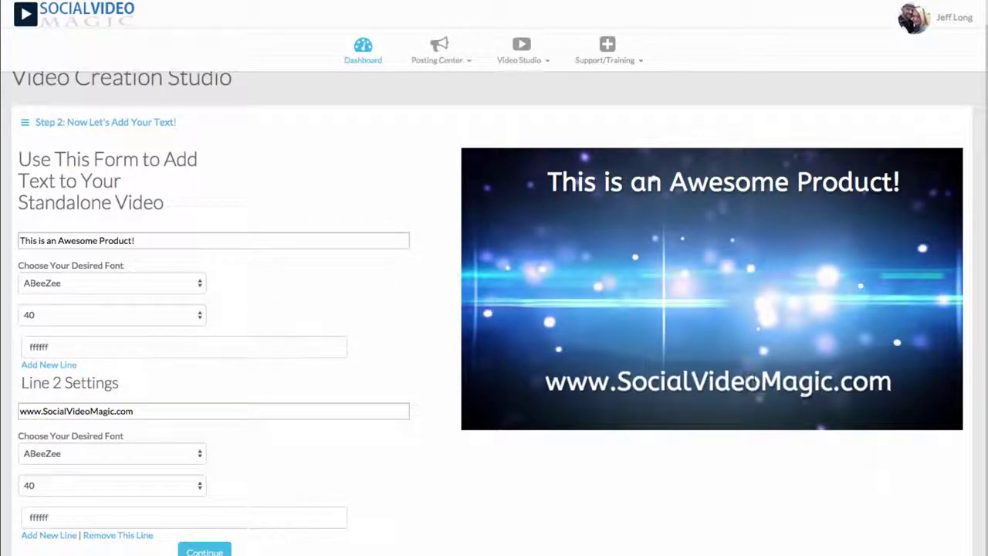
Colour the second line yellow (fff500) and continue to the audio track step
{"action": "left_click", "coordinate": [61, 519]}
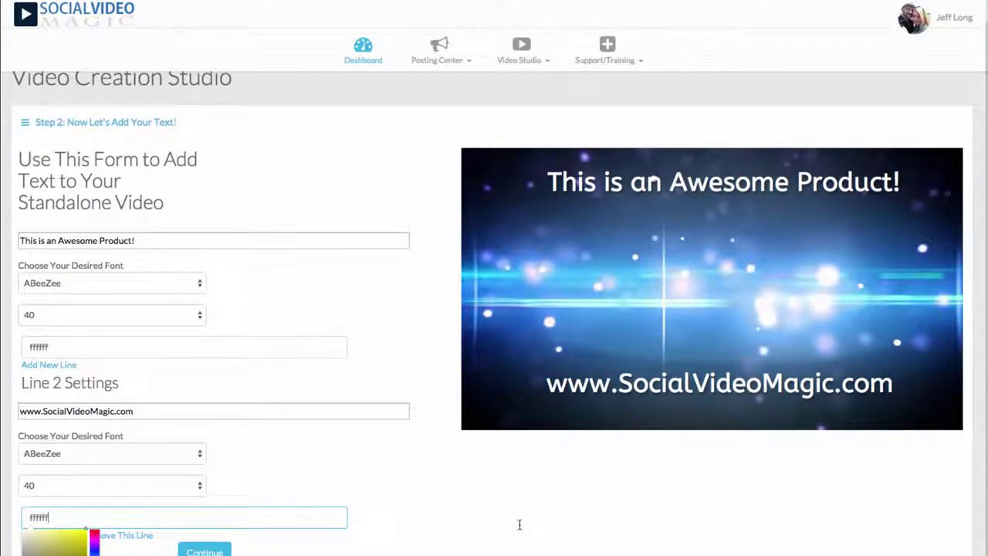
{"action": "left_click", "coordinate": [85, 531]}
{"action": "left_click", "coordinate": [613, 523]}
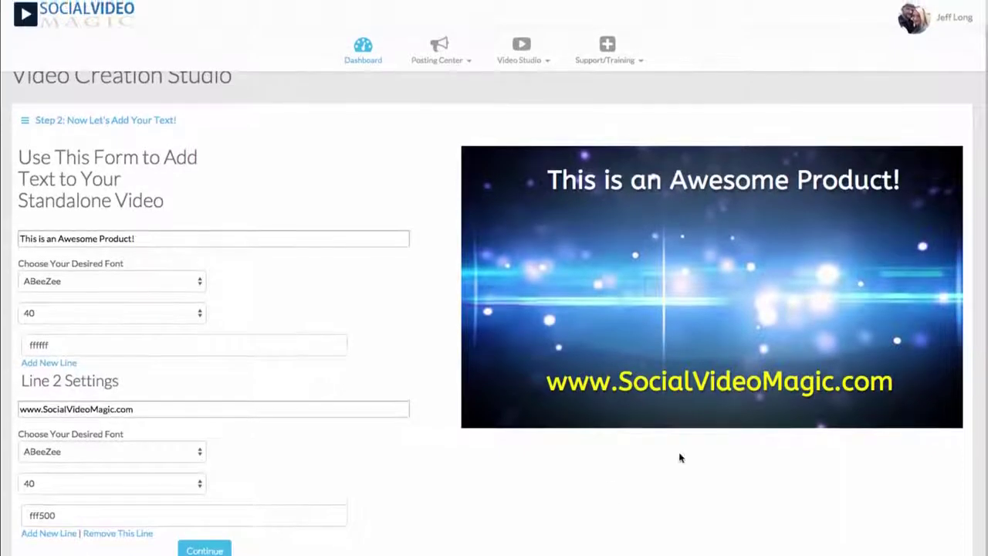
{"action": "left_click", "coordinate": [205, 550]}
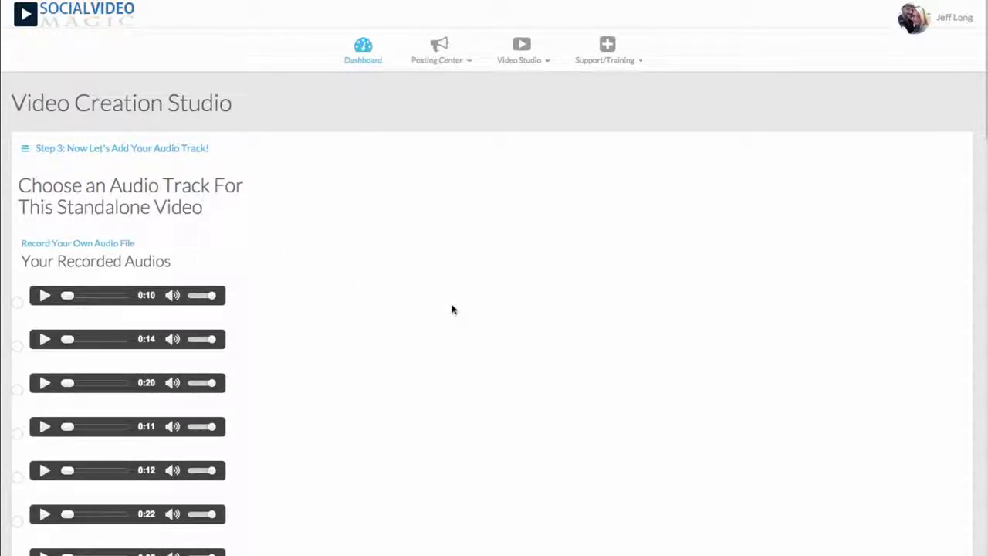
Bring up the 'Record Your Own Audio File' recorder
{"action": "left_click", "coordinate": [77, 244]}
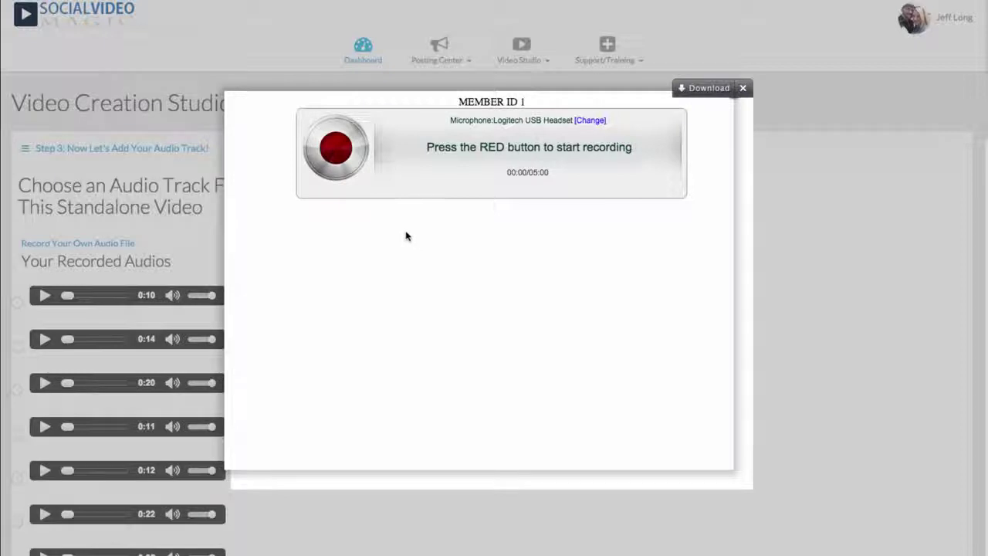
Record a 12-second voice-over and save it to the Recorded Audios list
{"action": "left_click", "coordinate": [346, 189]}
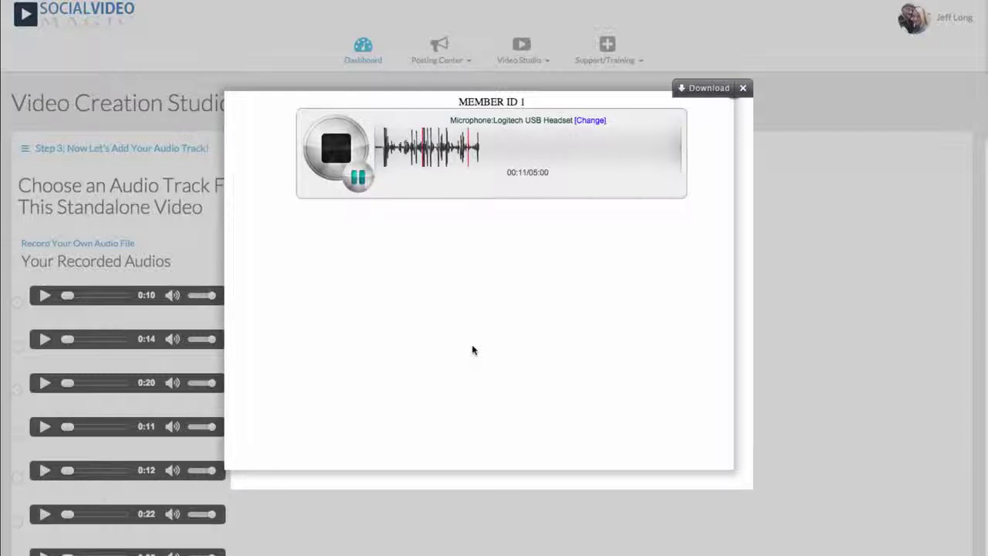
{"action": "left_click", "coordinate": [332, 149]}
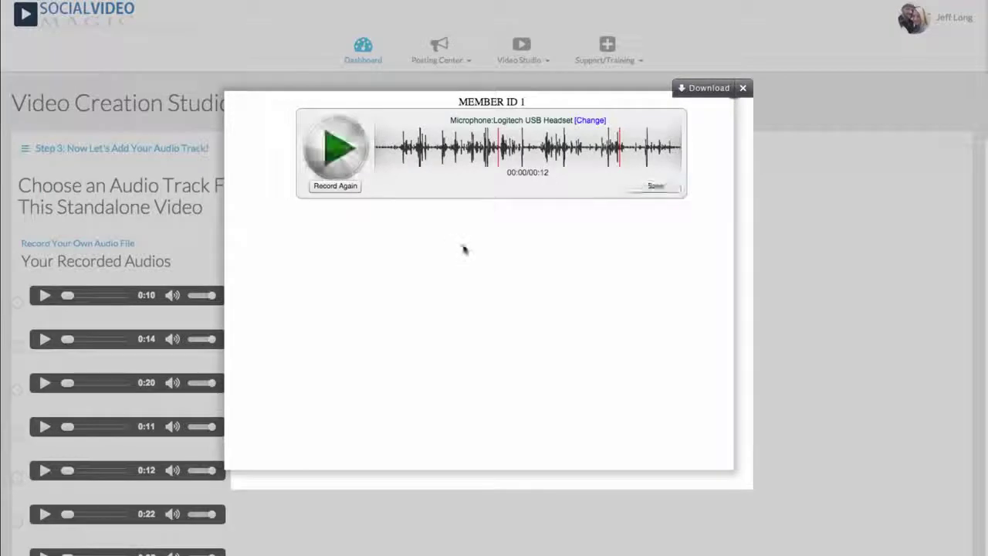
{"action": "left_click", "coordinate": [655, 186]}
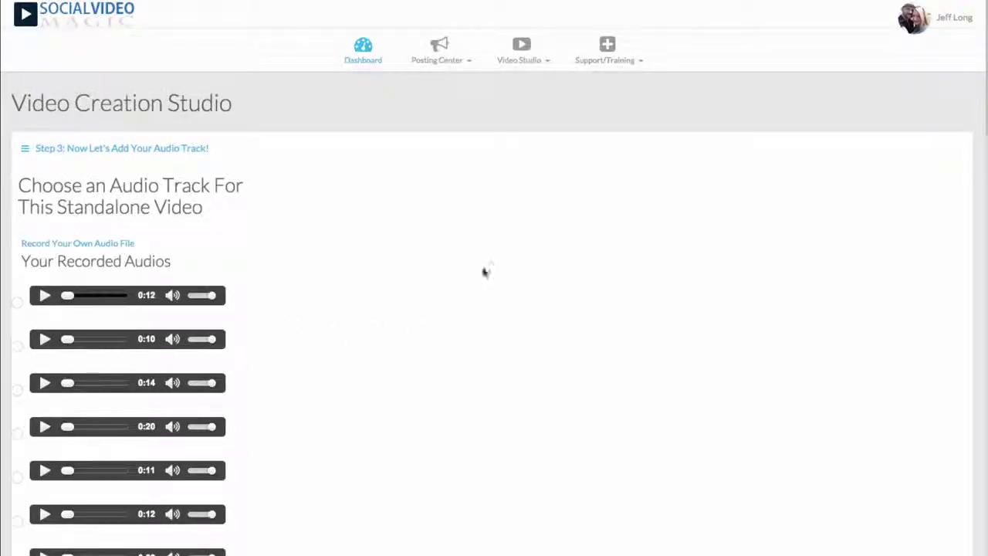
Play back the new 0:12 recording, select it as the soundtrack, and review the settings below
{"action": "left_click", "coordinate": [44, 296]}
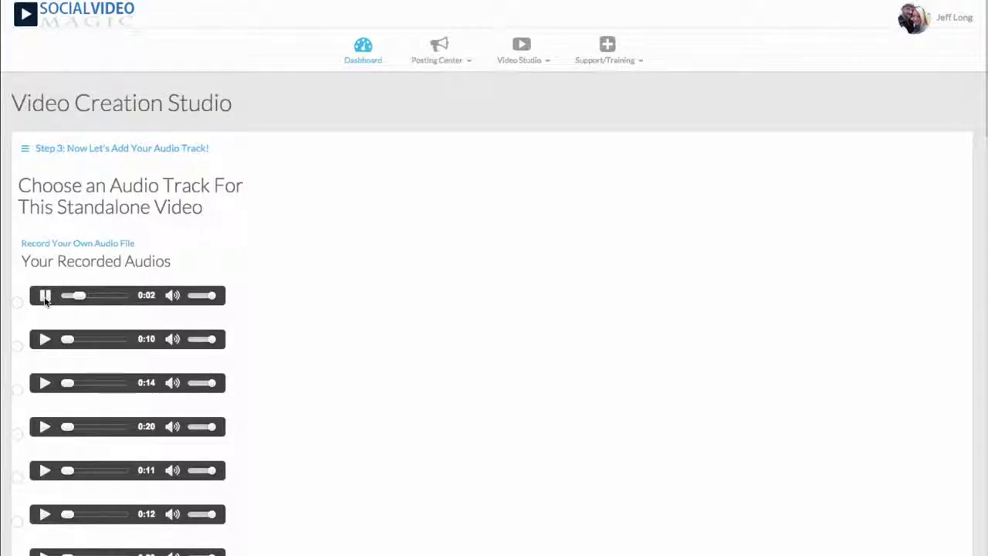
{"action": "left_click", "coordinate": [45, 296]}
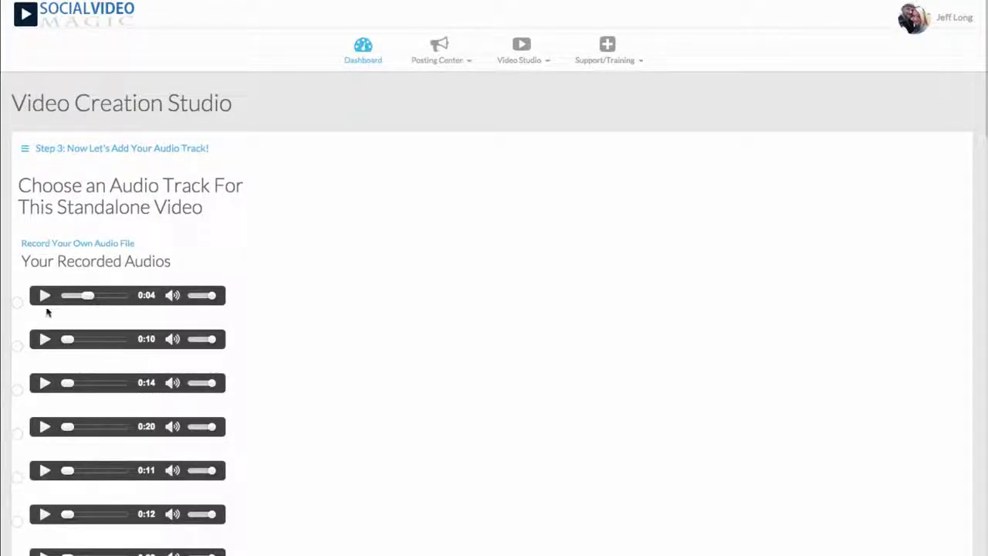
{"action": "left_click", "coordinate": [17, 302]}
{"action": "scroll", "coordinate": [560, 324], "scroll_direction": "down", "scroll_amount": 6}
{"action": "scroll", "coordinate": [552, 375], "scroll_direction": "down", "scroll_amount": 5}
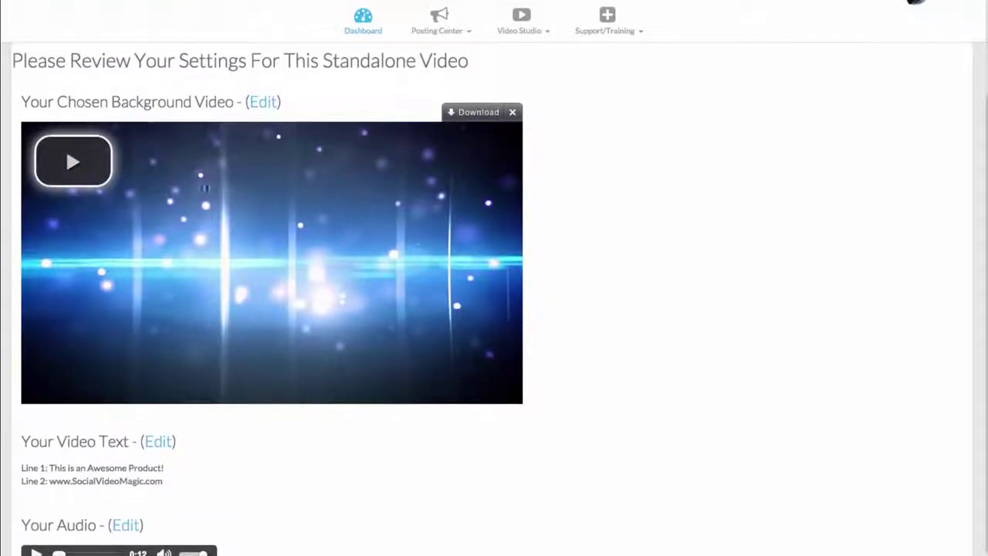
{"action": "scroll", "coordinate": [307, 289], "scroll_direction": "down", "scroll_amount": 1}
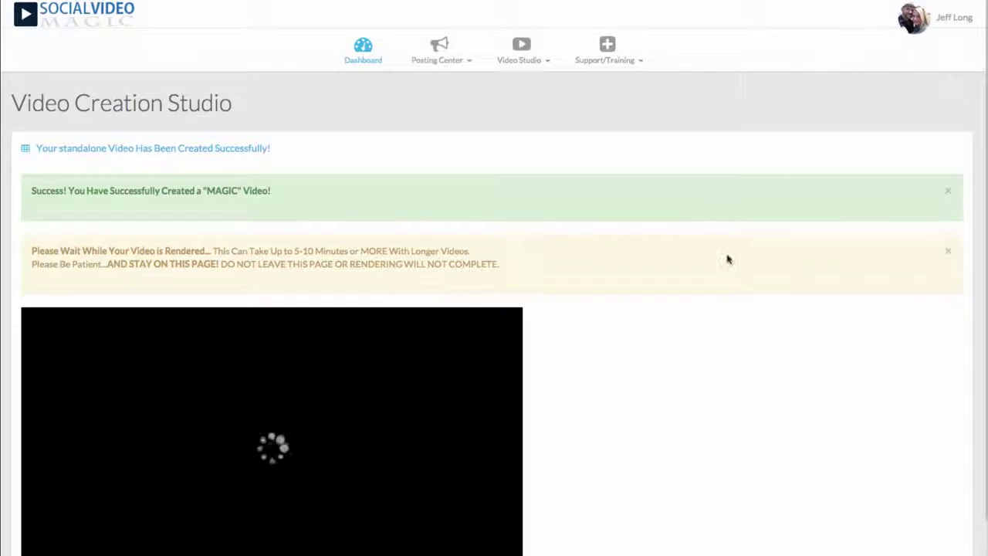
Scroll down to the player and watch the rendered 18-second video preview
{"action": "scroll", "coordinate": [728, 258], "scroll_direction": "down", "scroll_amount": 1}
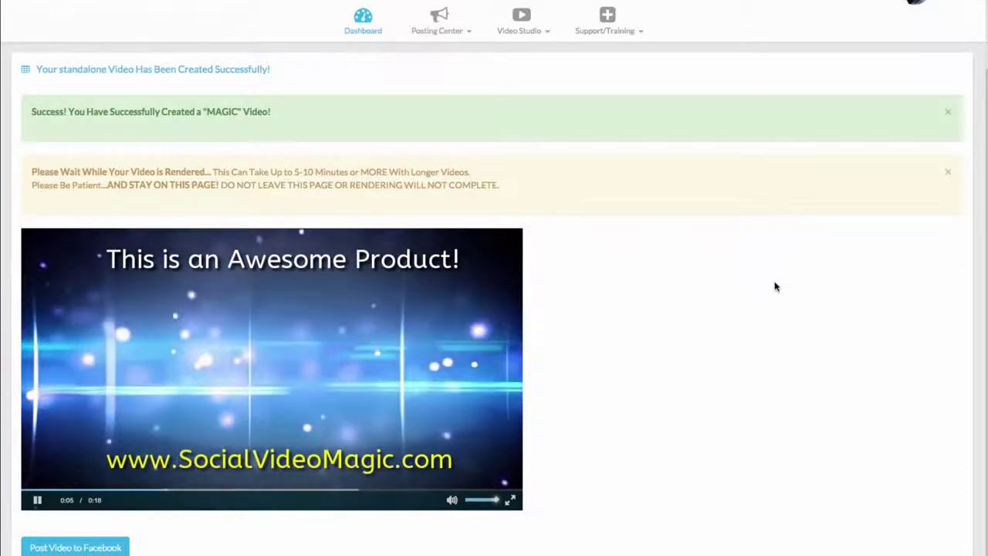
{"action": "mouse_move", "coordinate": [460, 272]}
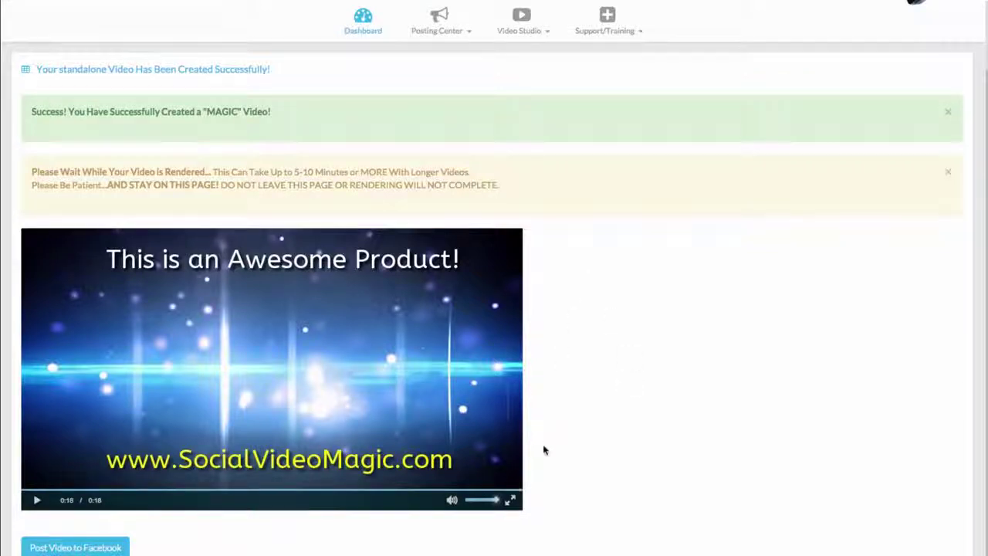
Post the finished video to Facebook, then go to Video Studio's Create Photo Slide Show page
{"action": "left_click", "coordinate": [72, 548]}
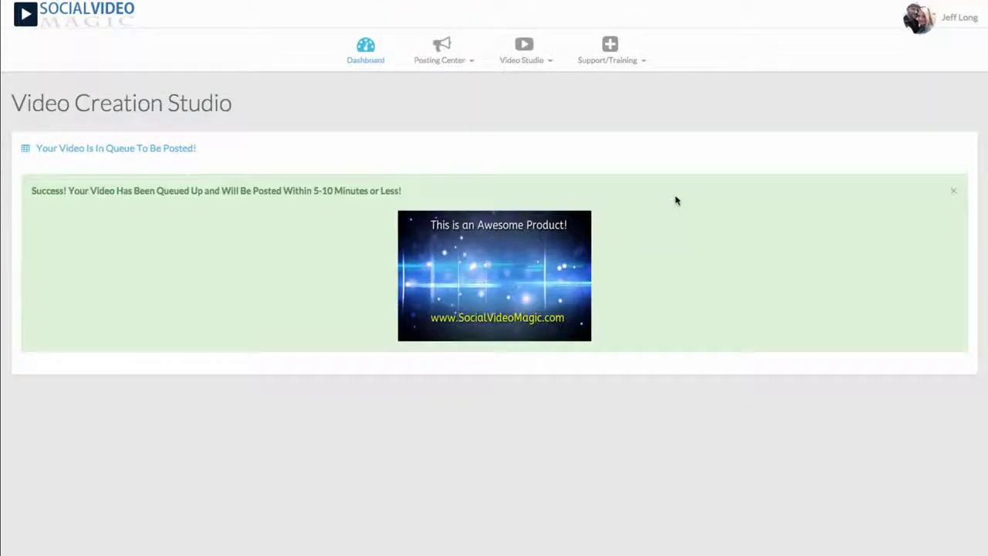
{"action": "left_click", "coordinate": [523, 48]}
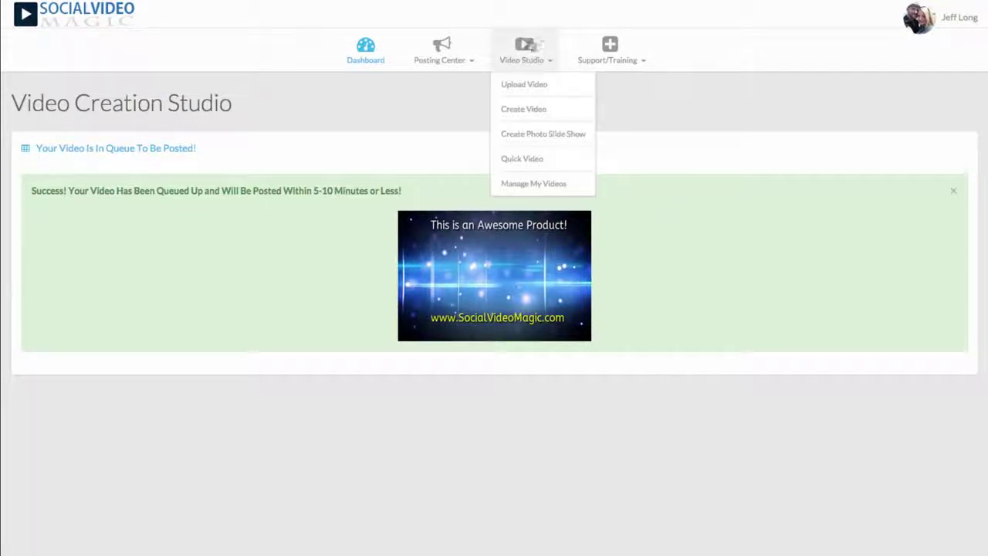
{"action": "left_click", "coordinate": [545, 139]}
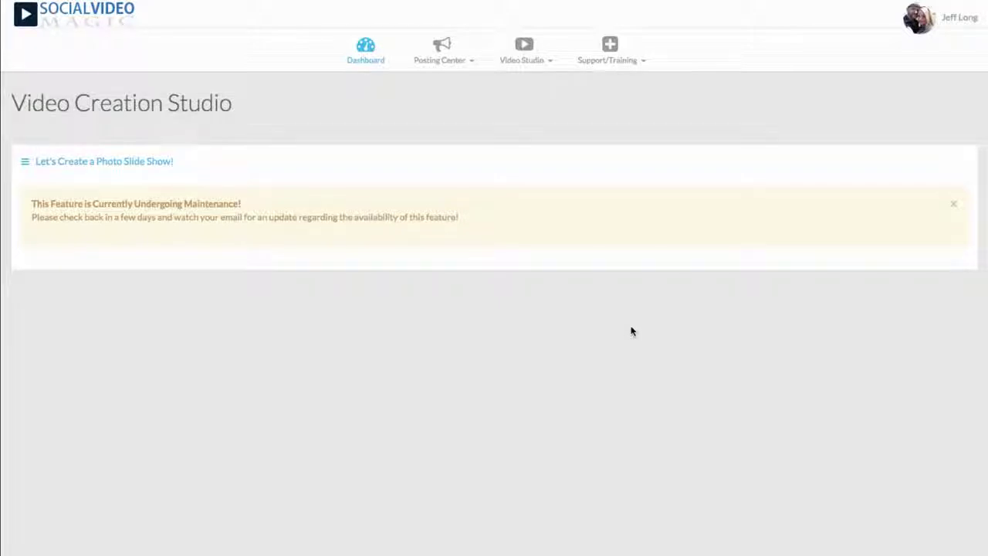
{"action": "scroll", "coordinate": [607, 243], "scroll_direction": "up", "scroll_amount": 2}
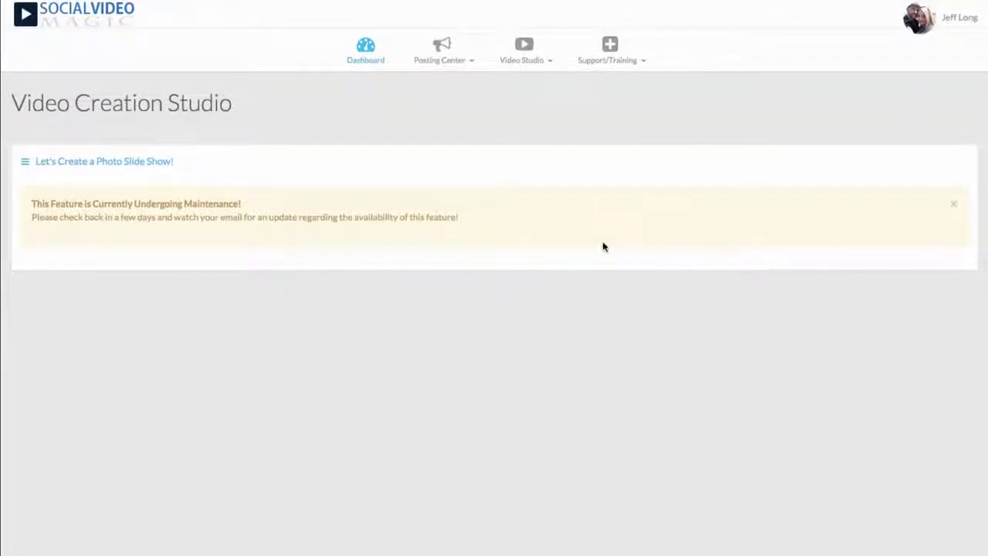